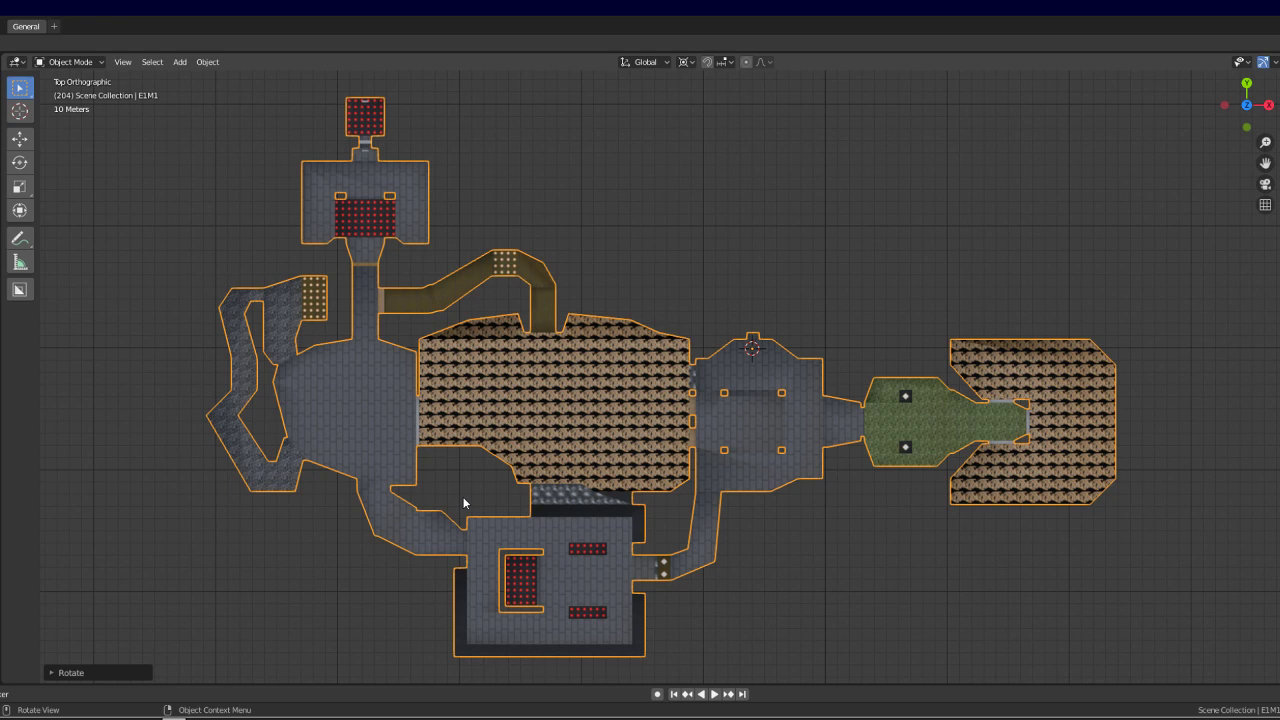
# Step: Duplicate the E1M1 map and place the copy next to the original, overlapping it
pyautogui.moveTo(660, 443); pyautogui.dragTo(731, 306, button='middle')
pyautogui.scroll(5, 731, 313)
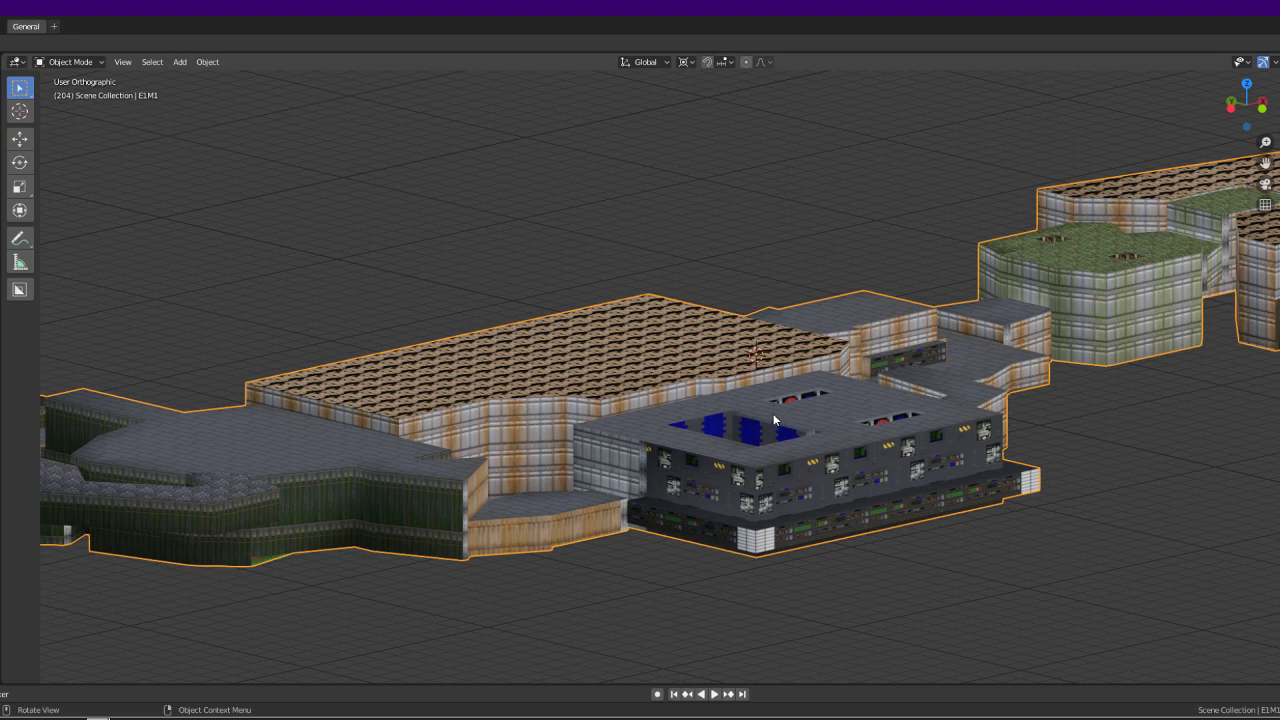
pyautogui.hotkey('shift', 'd')
pyautogui.click(640, 381)
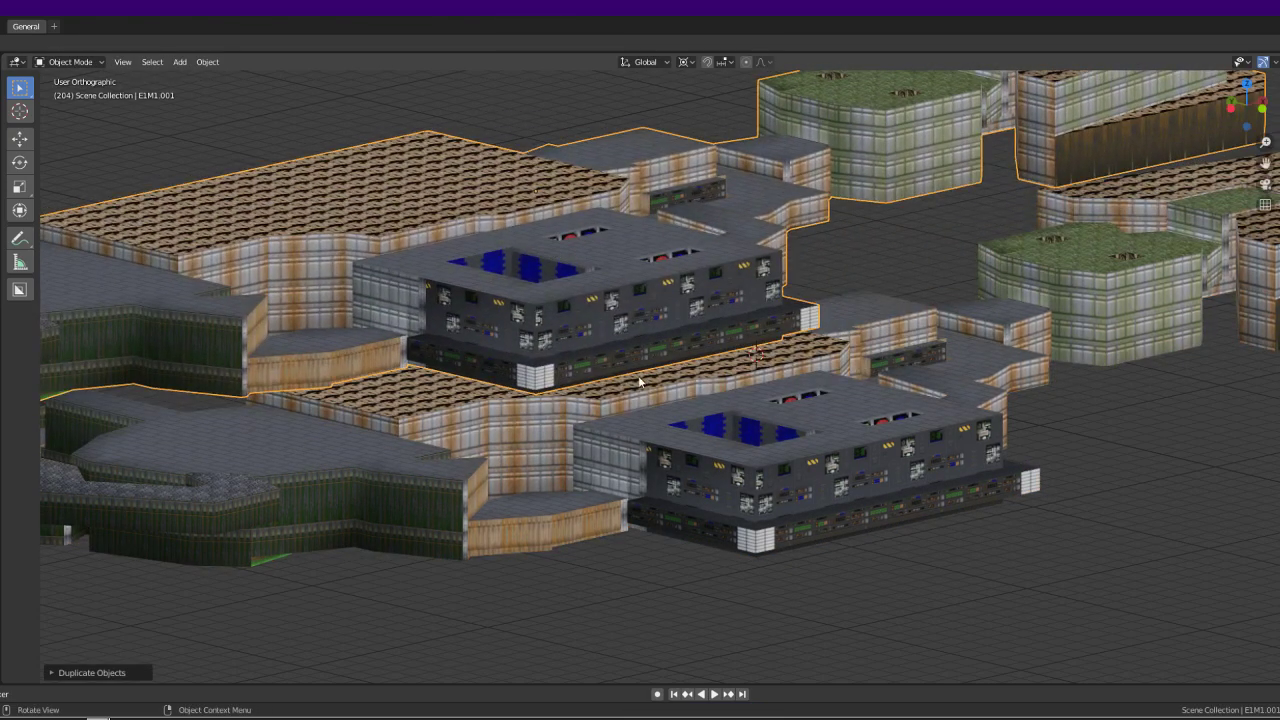
pyautogui.moveTo(640, 381); pyautogui.dragTo(524, 439, button='middle')
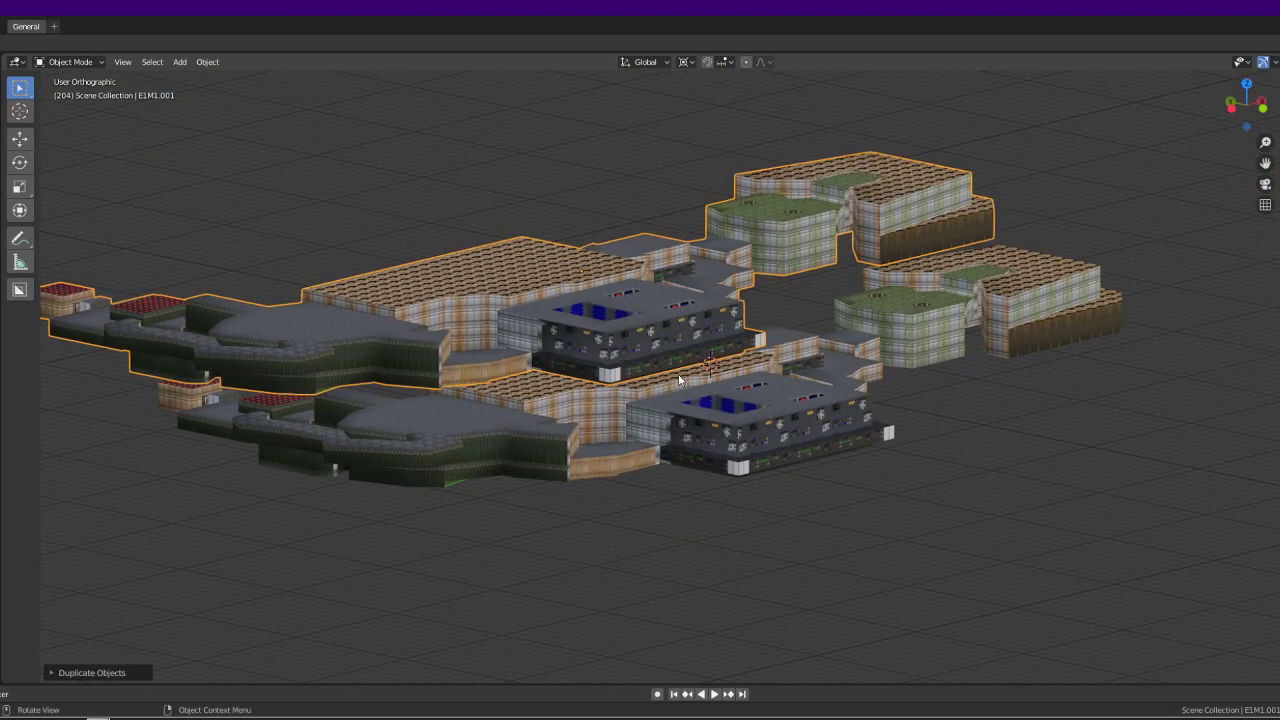
# Step: Delete the duplicated copy of the E1M1 map
pyautogui.press('KP_7')
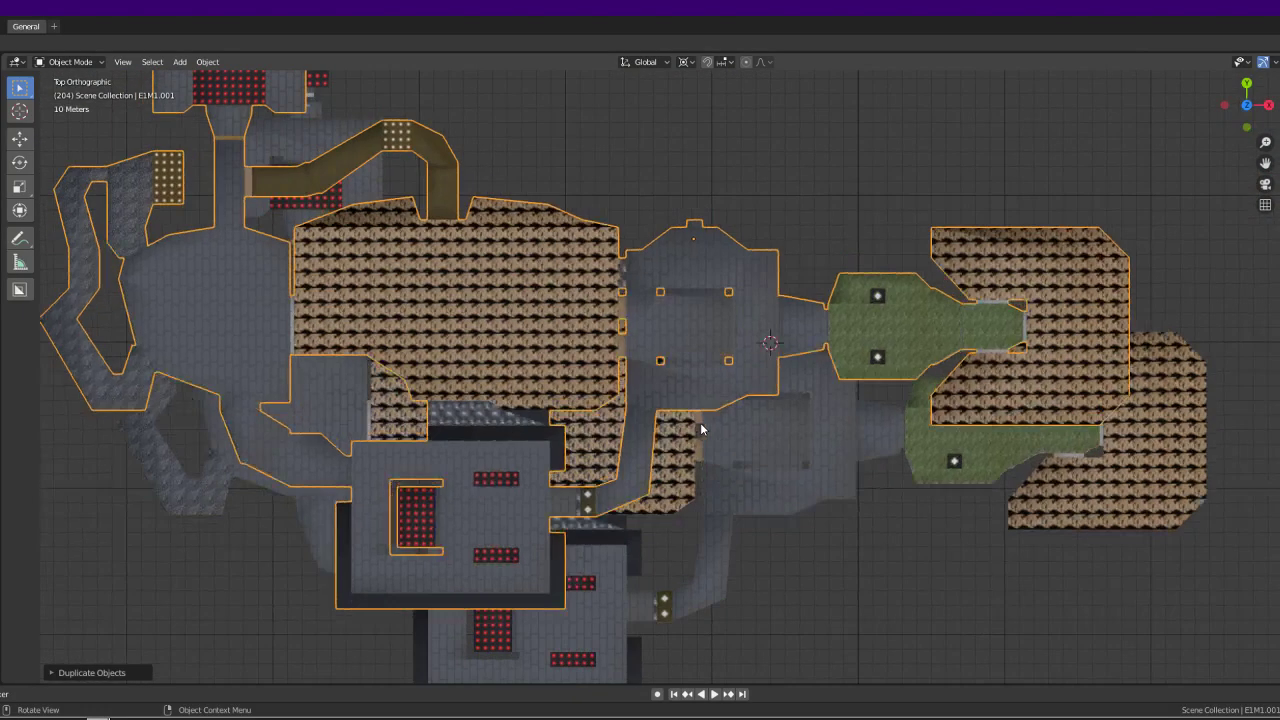
pyautogui.scroll(-4, 611, 392)
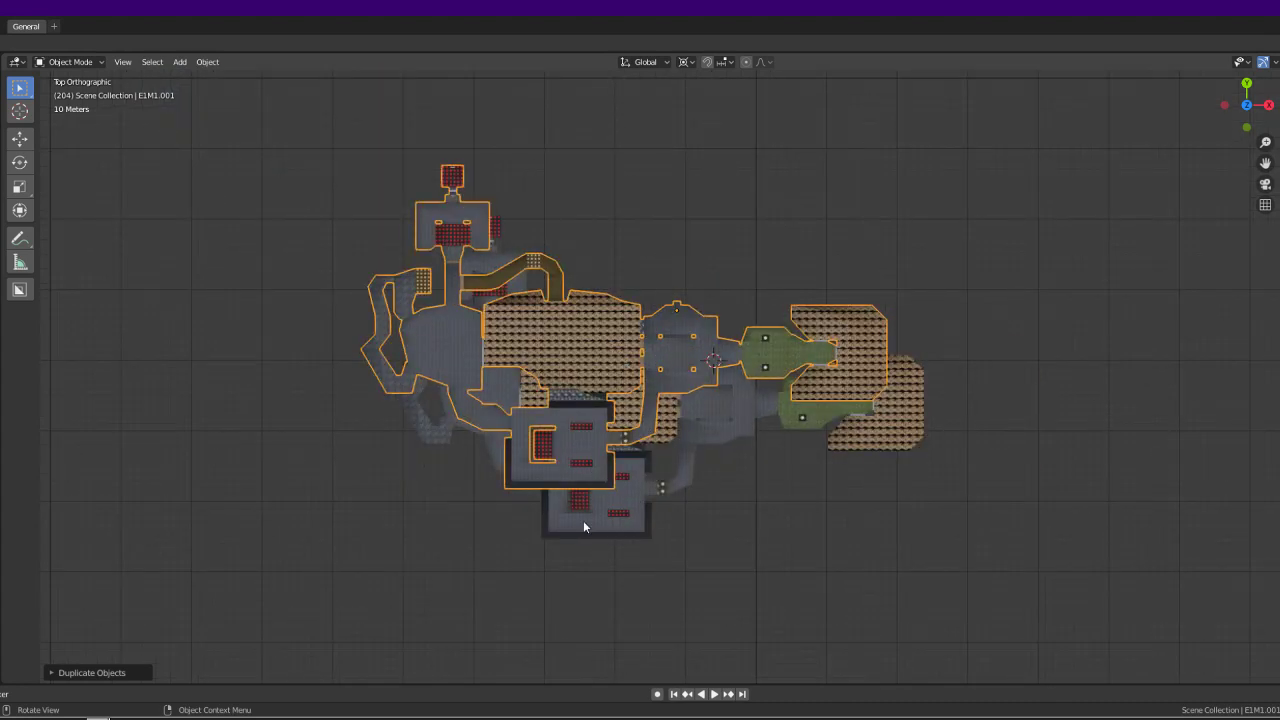
pyautogui.press('Delete')
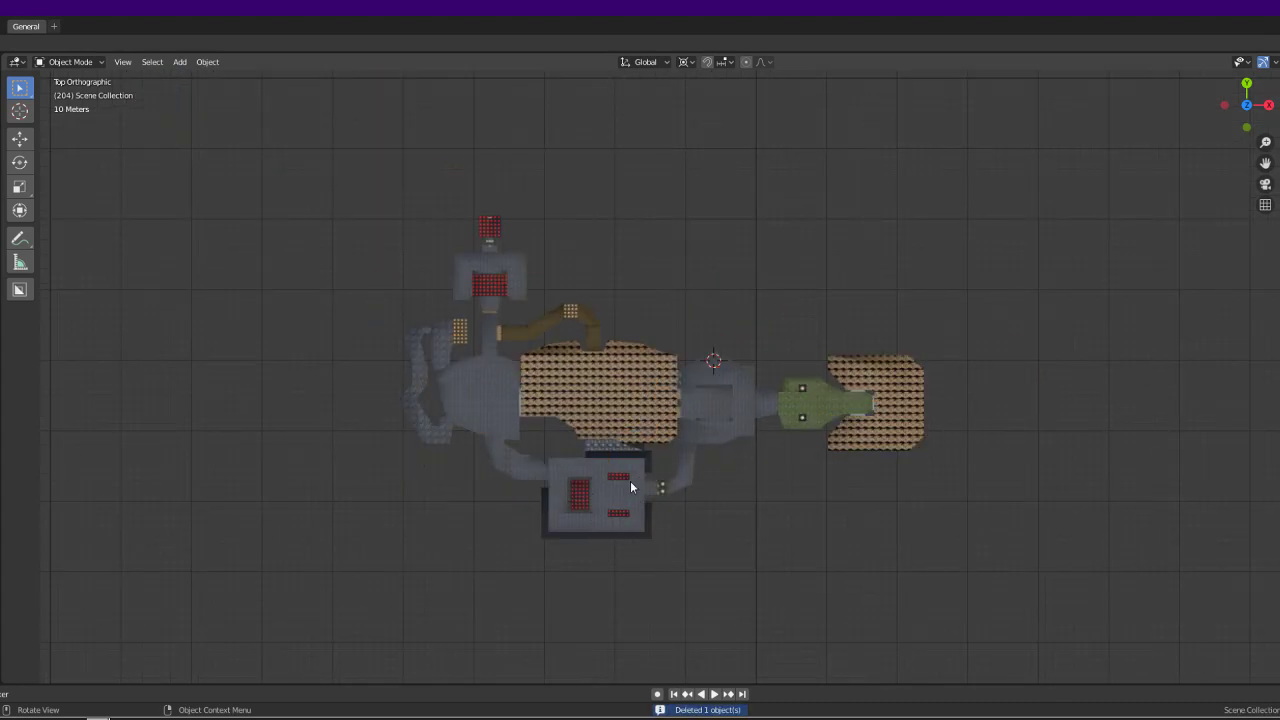
# Step: Switch the viewport from orthographic to perspective projection, with the whole map seen from an oblique angle
pyautogui.scroll(4, 630, 487)
pyautogui.moveTo(639, 482); pyautogui.dragTo(711, 364, button='middle')
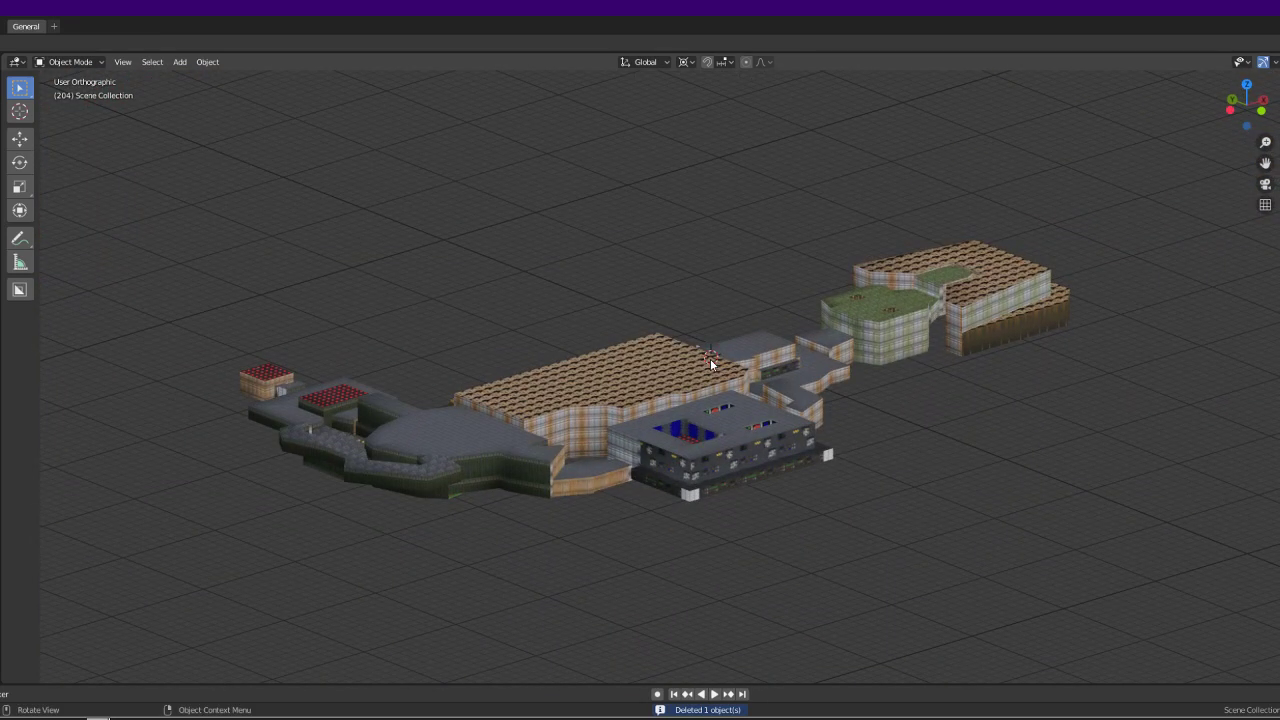
pyautogui.press('KP_5')
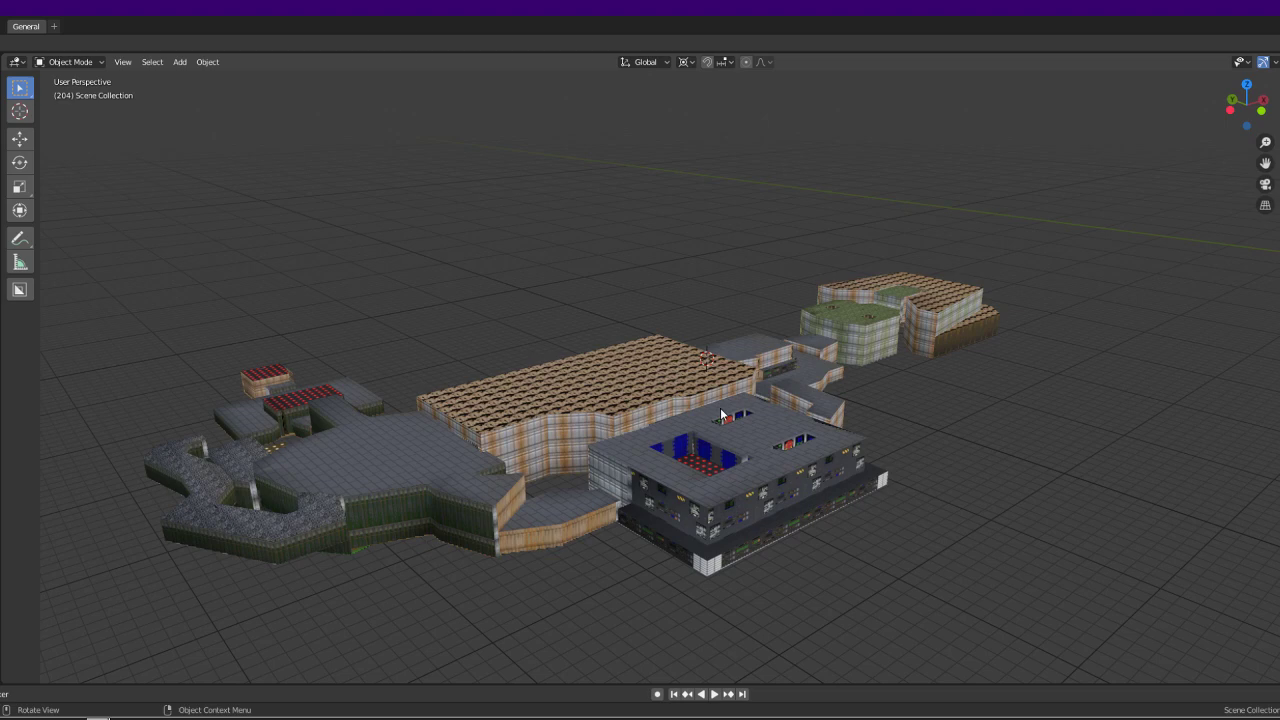
pyautogui.moveTo(711, 363); pyautogui.dragTo(707, 404, button='middle')
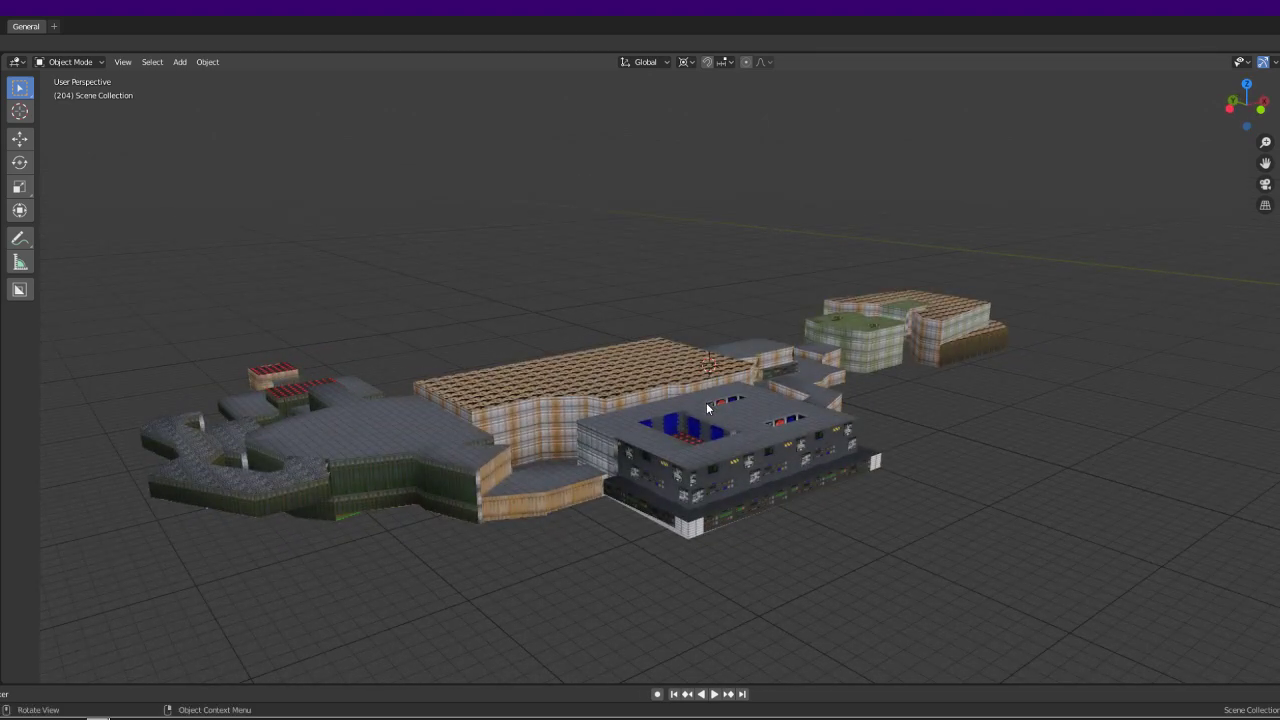
# Step: Look through the scene camera and rotate the E1M1 map 90° about the global Y axis
pyautogui.press('KP_0')
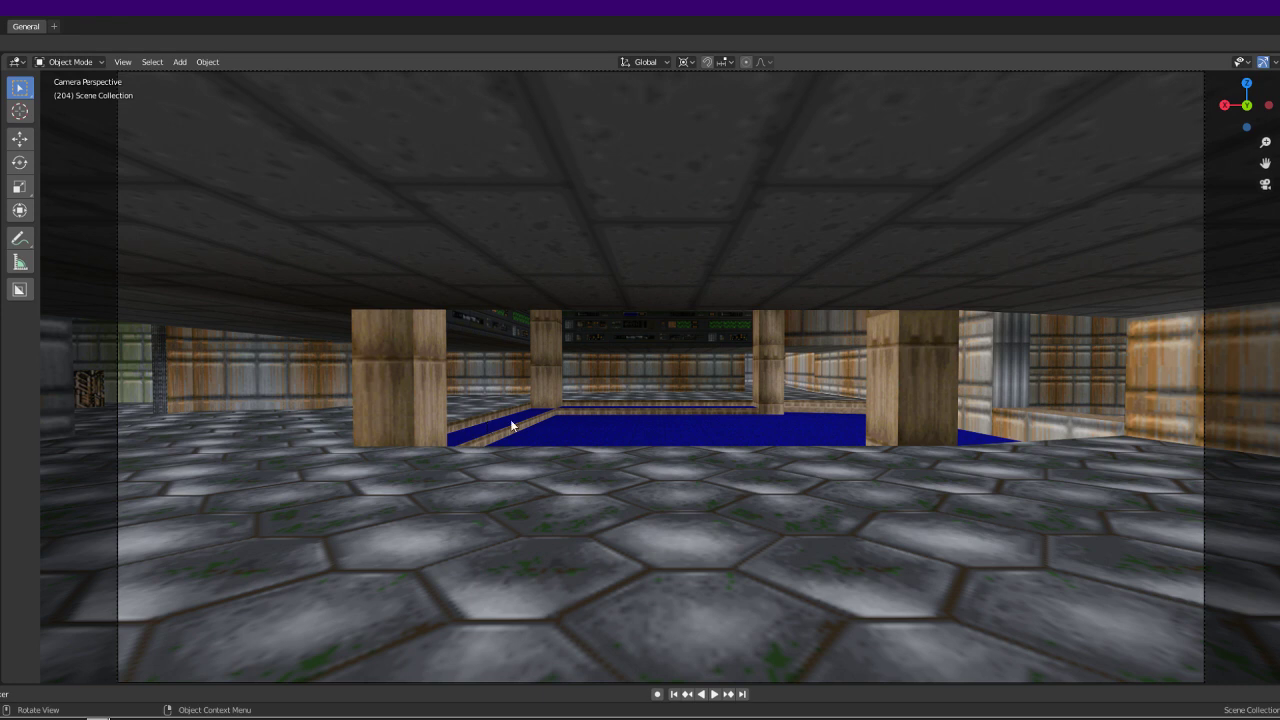
pyautogui.click(659, 366)
pyautogui.press('r')
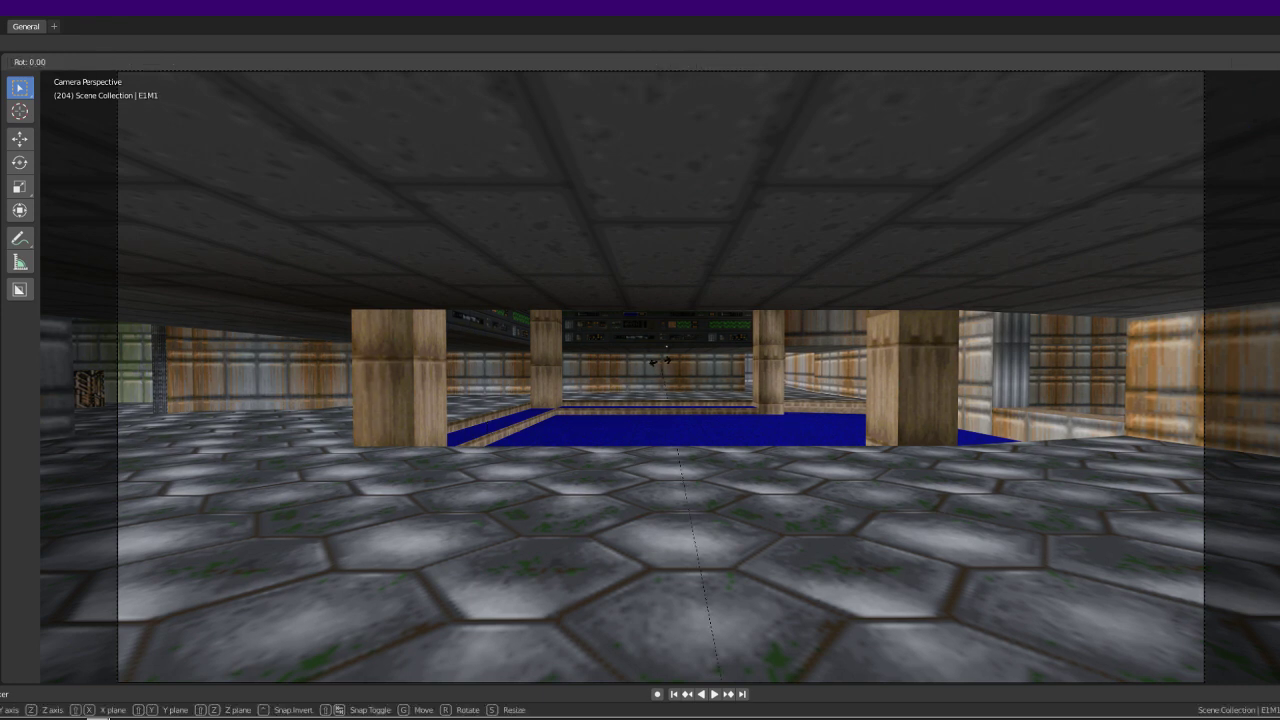
pyautogui.write('y')
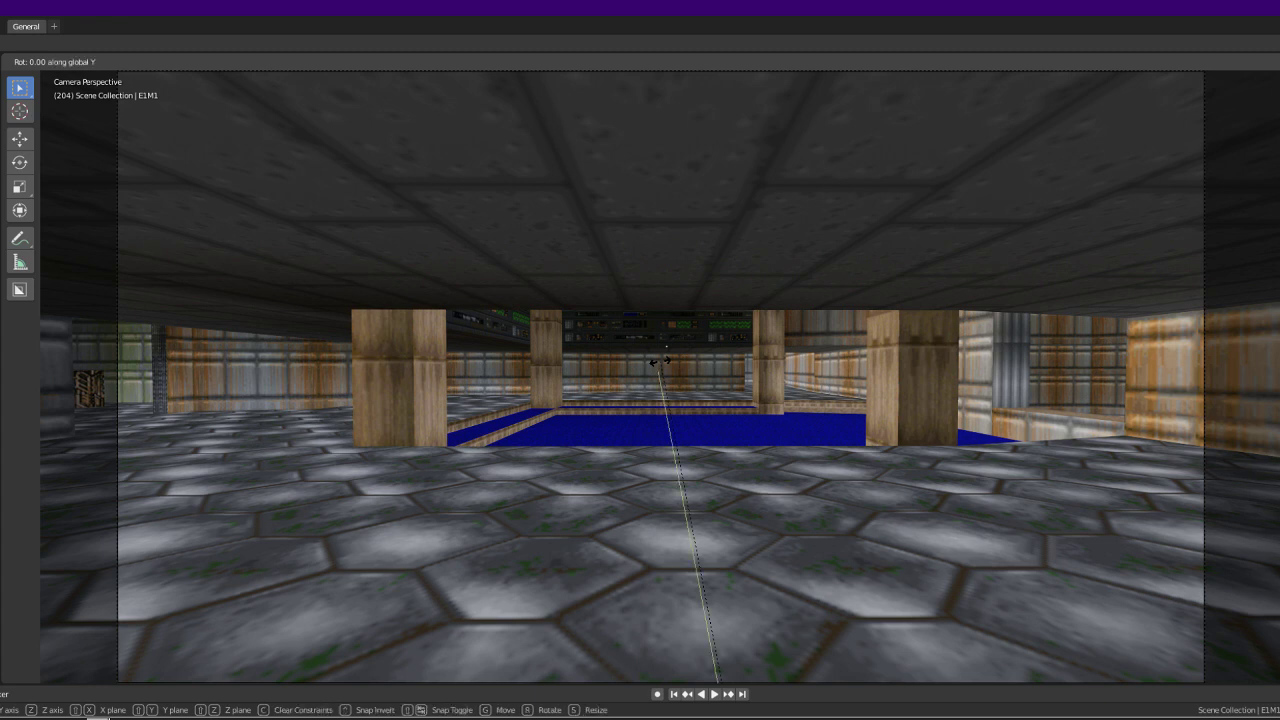
pyautogui.write('90')
pyautogui.press('Return')
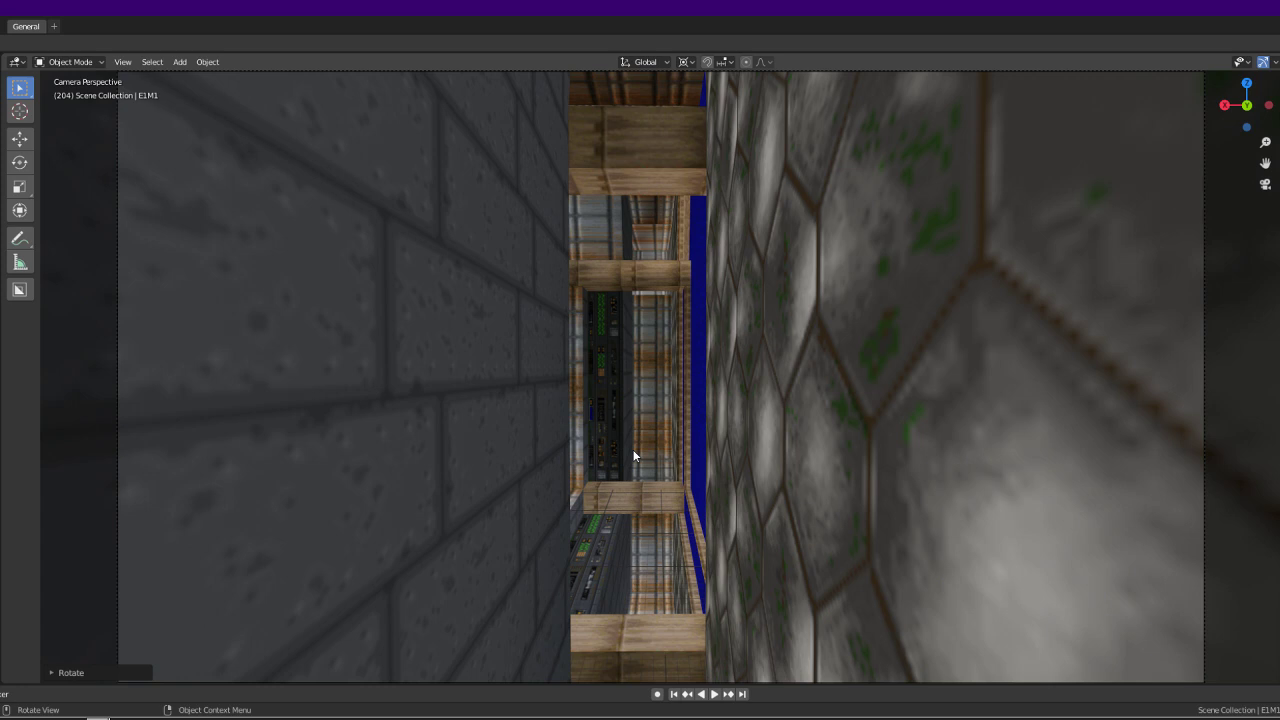
# Step: Explore the rotated map's interior from the camera view using Walk Navigation
pyautogui.click(122, 62)
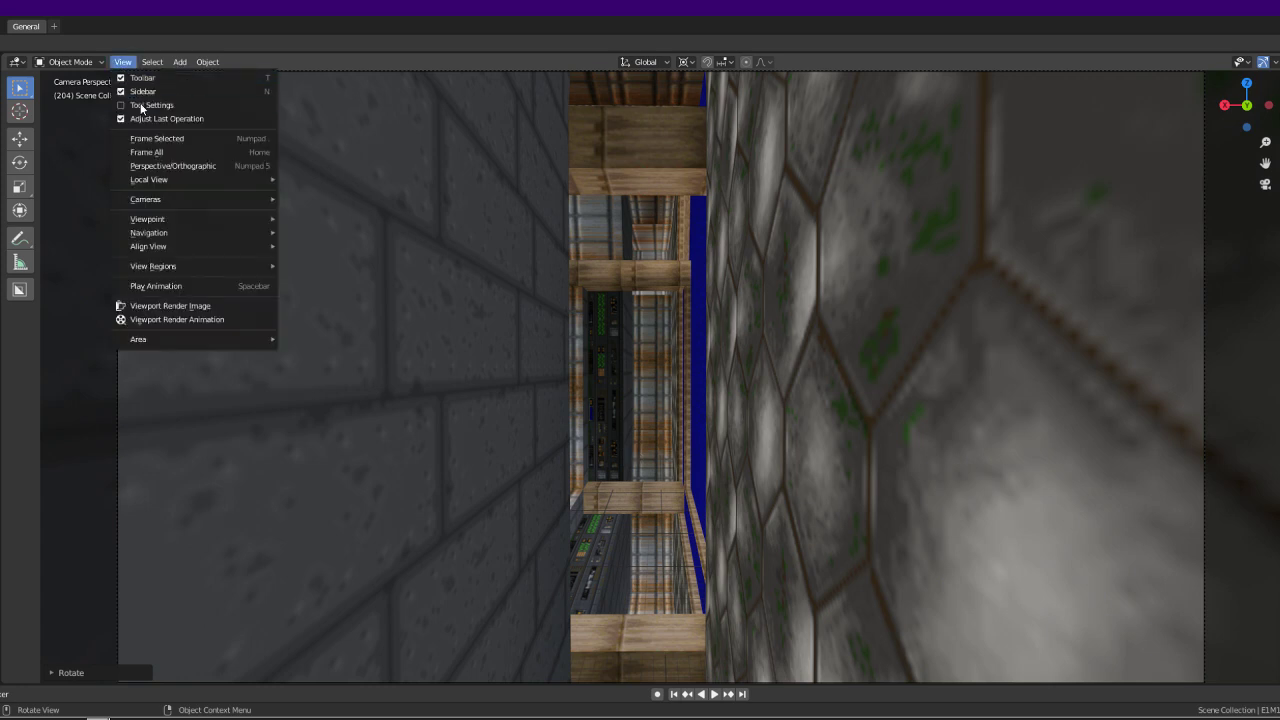
pyautogui.moveTo(150, 236)
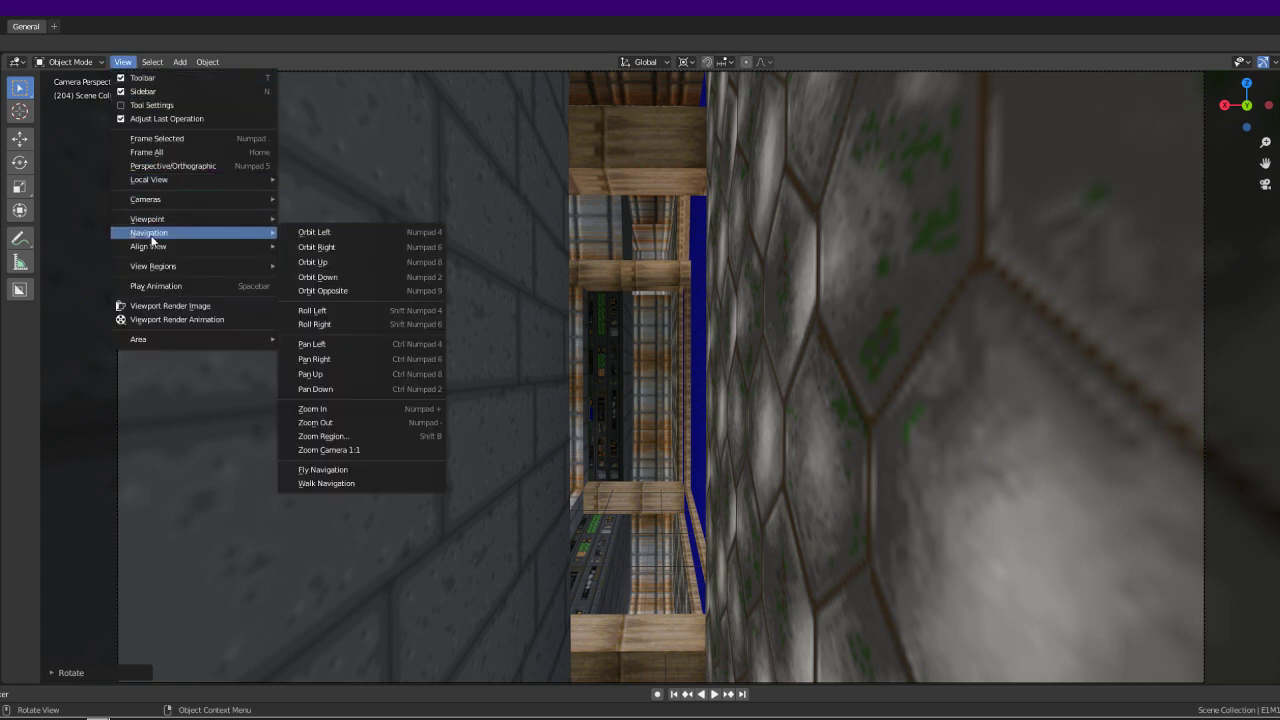
pyautogui.click(387, 482)
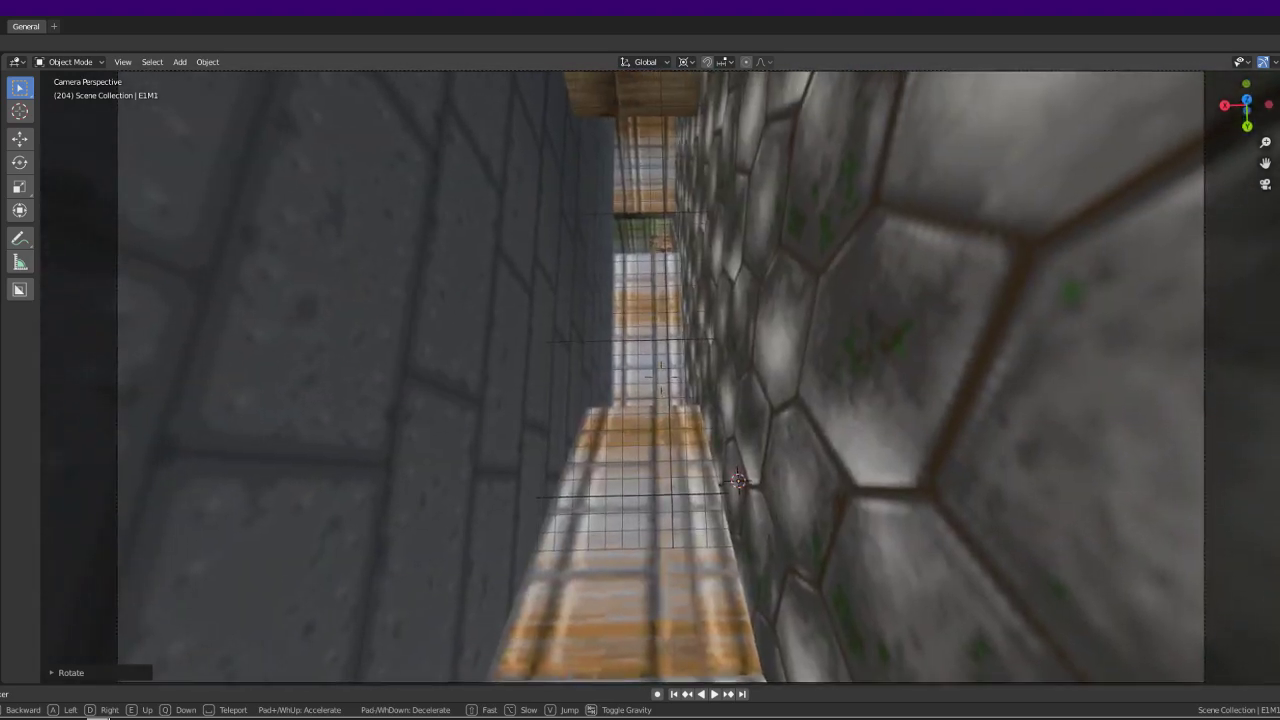
pyautogui.press('w')
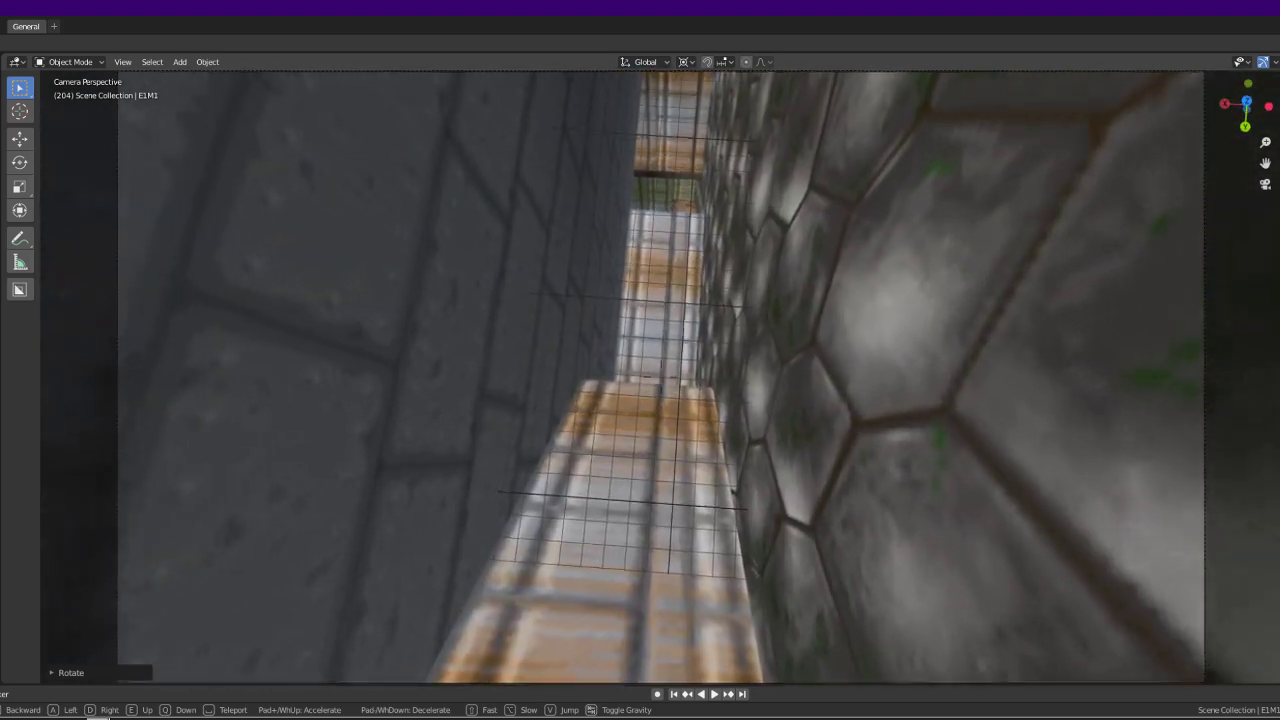
pyautogui.press('w')
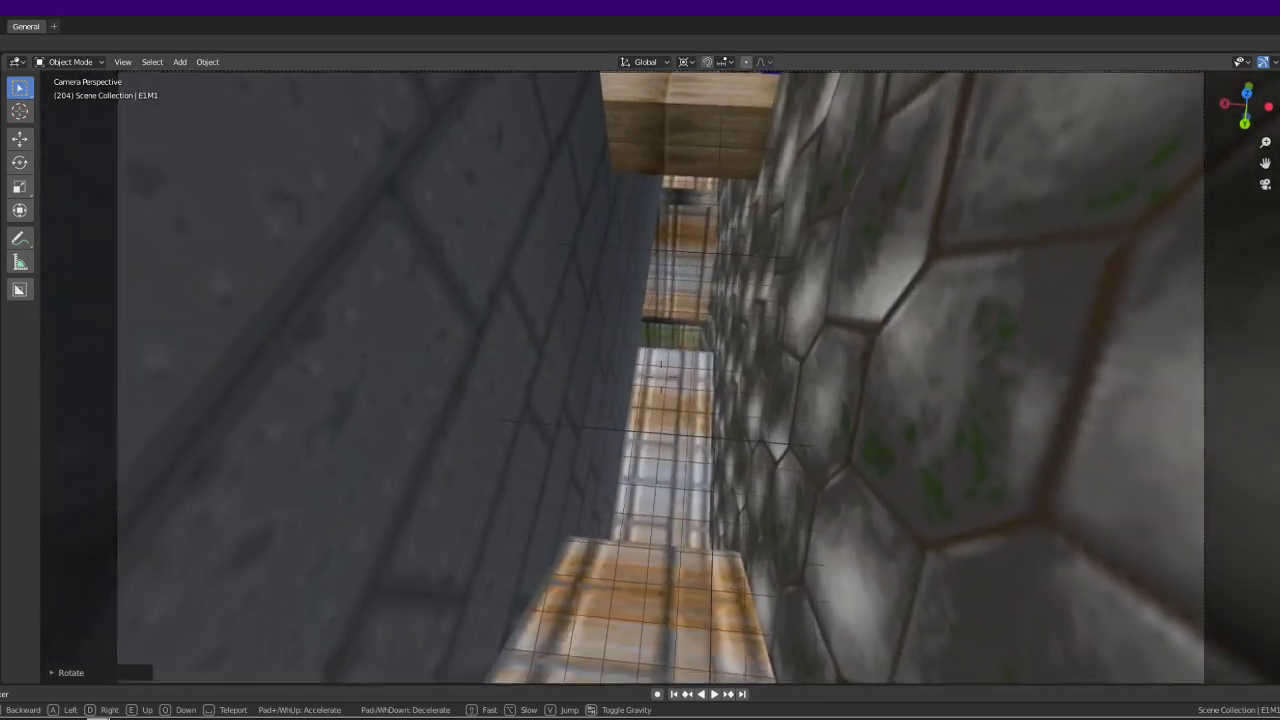
pyautogui.press('w')
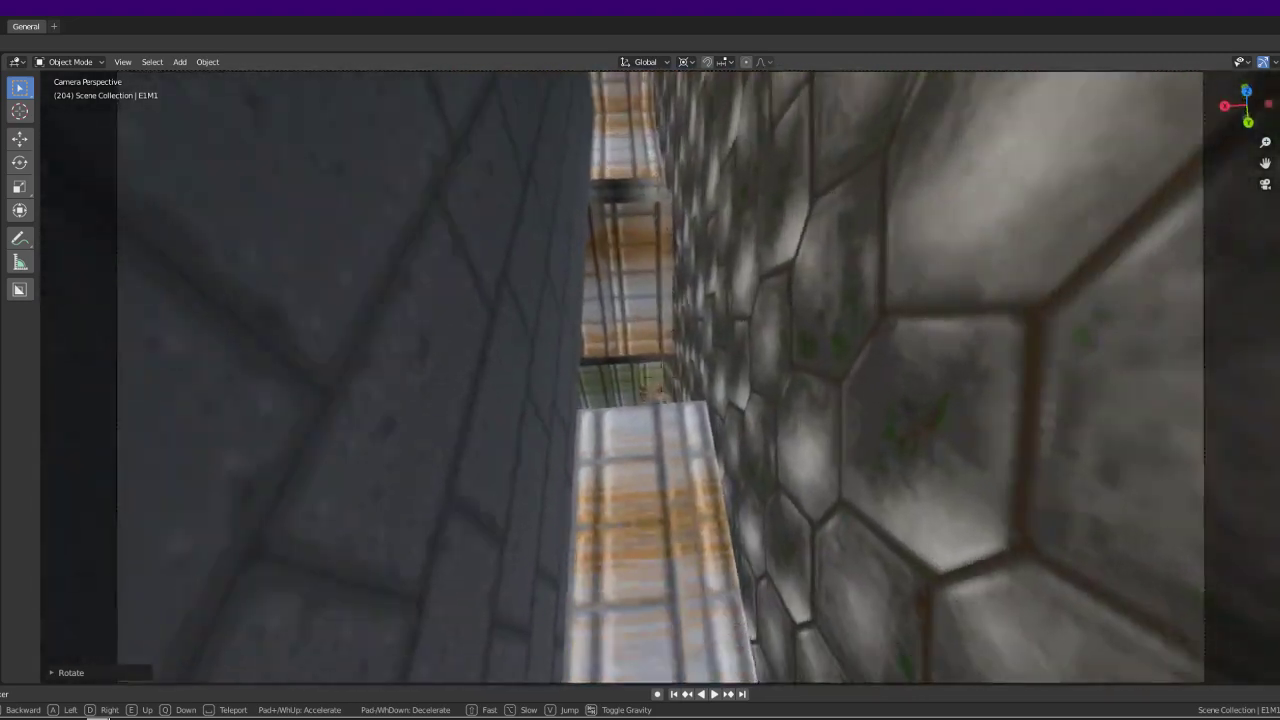
pyautogui.press('w')
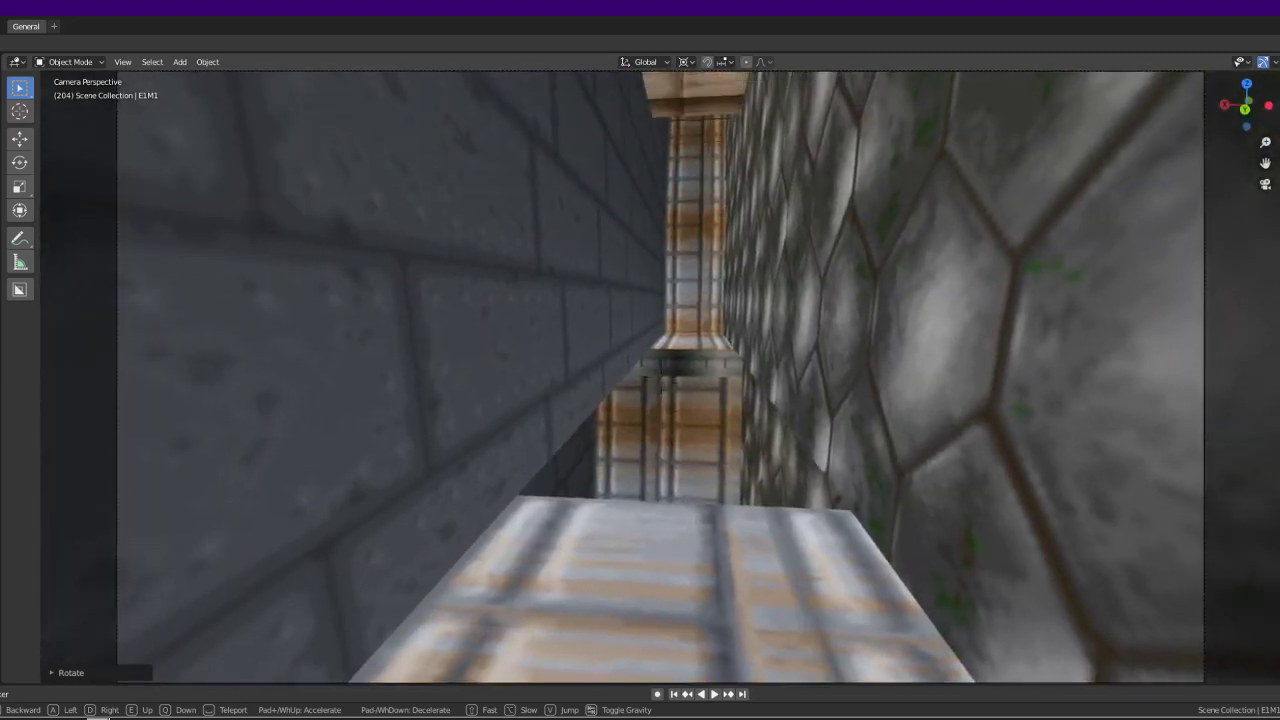
pyautogui.press('w')
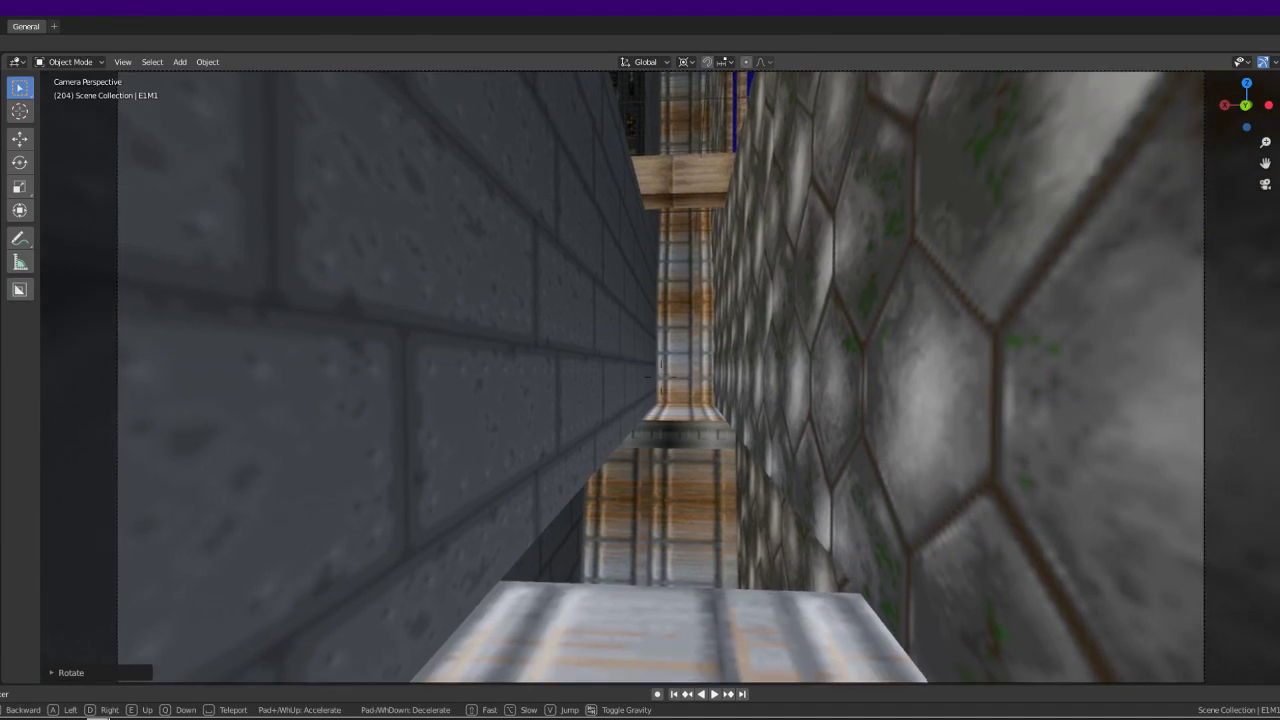
pyautogui.press('w')
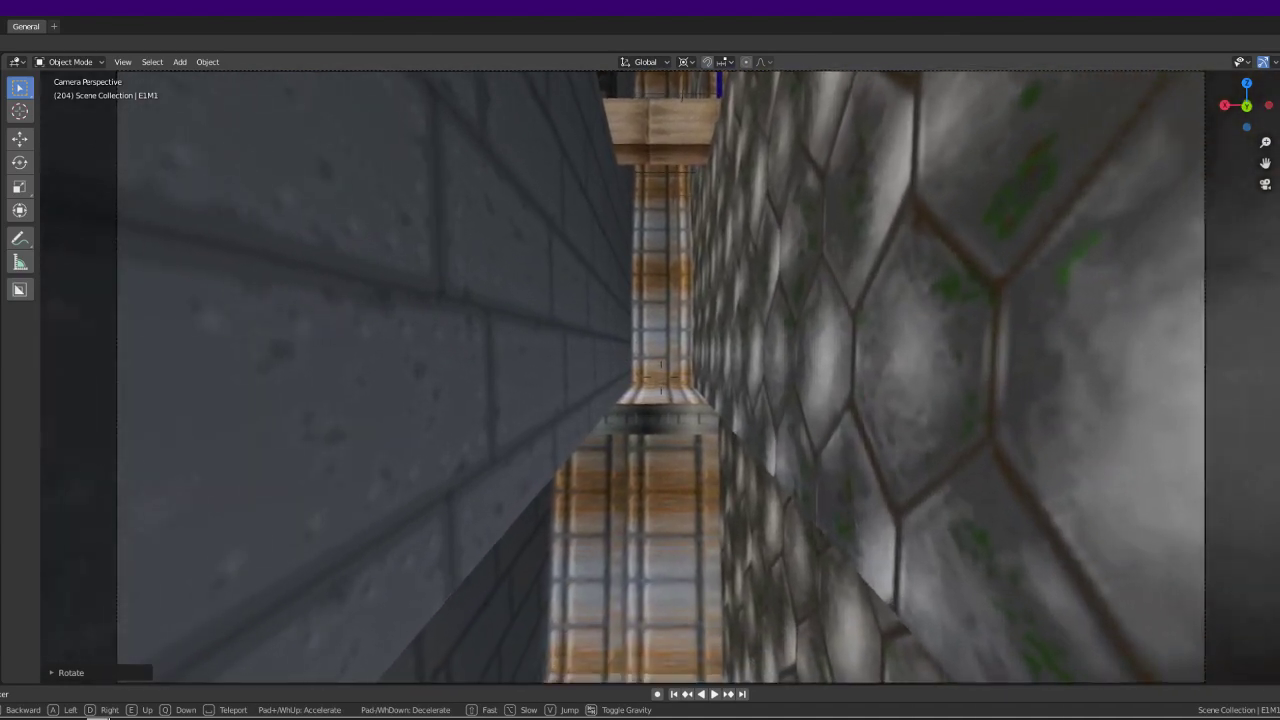
pyautogui.press('w')
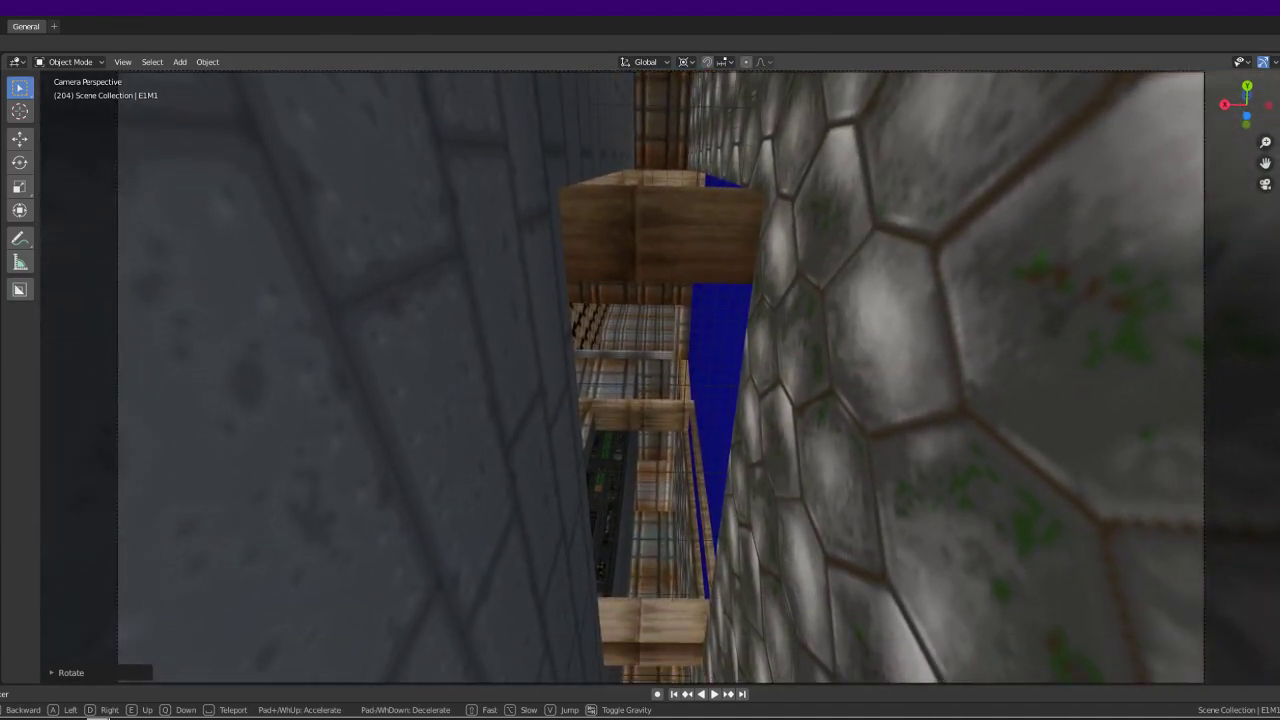
pyautogui.press('w')
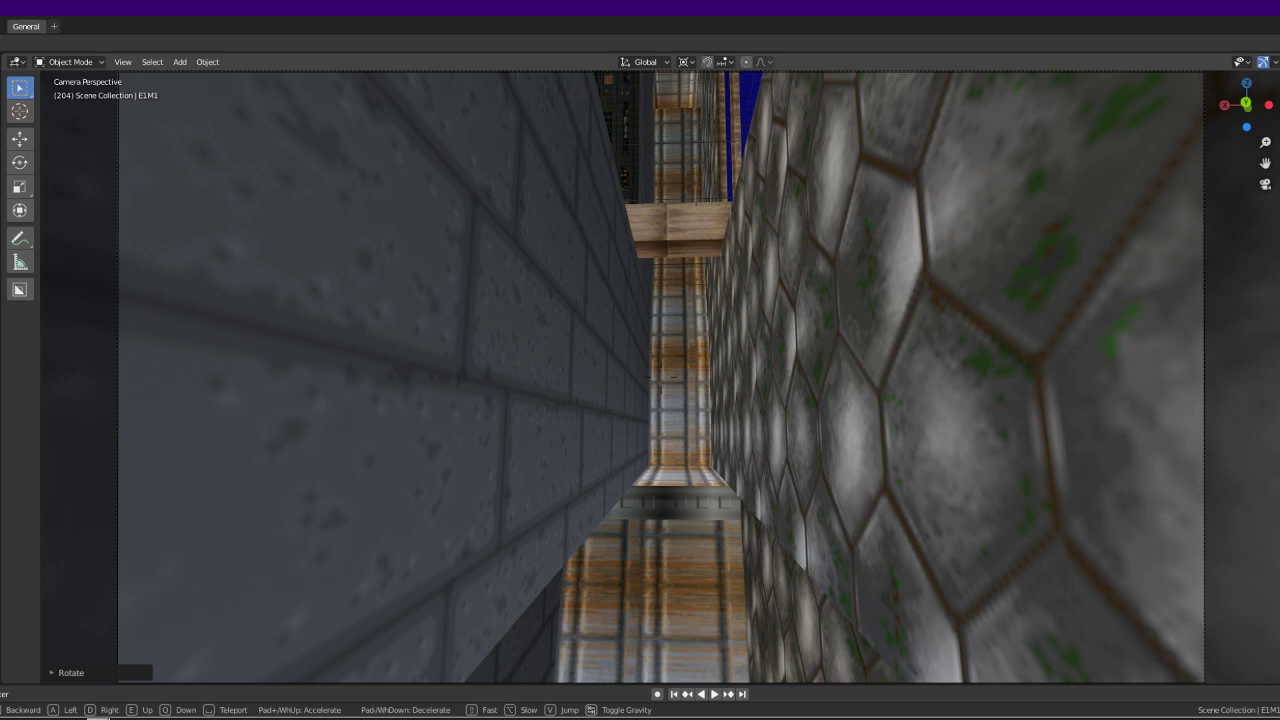
pyautogui.press('w')
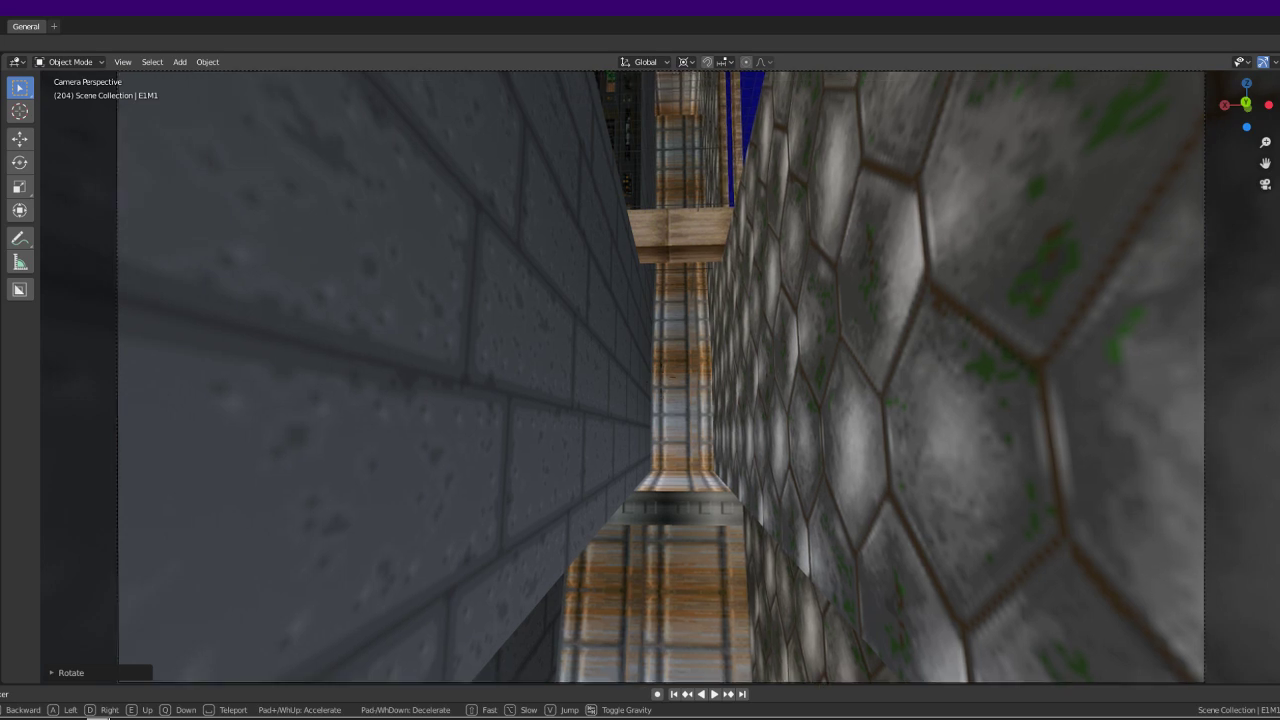
pyautogui.press('w')
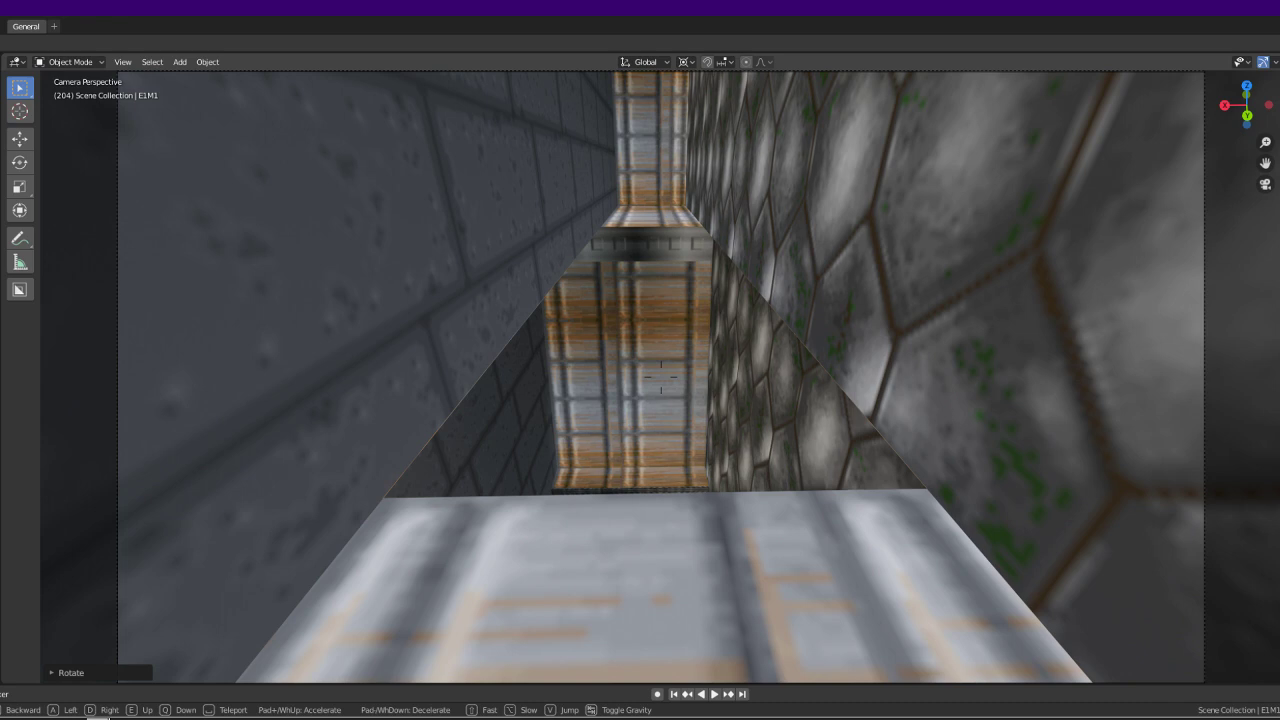
pyautogui.press('w')
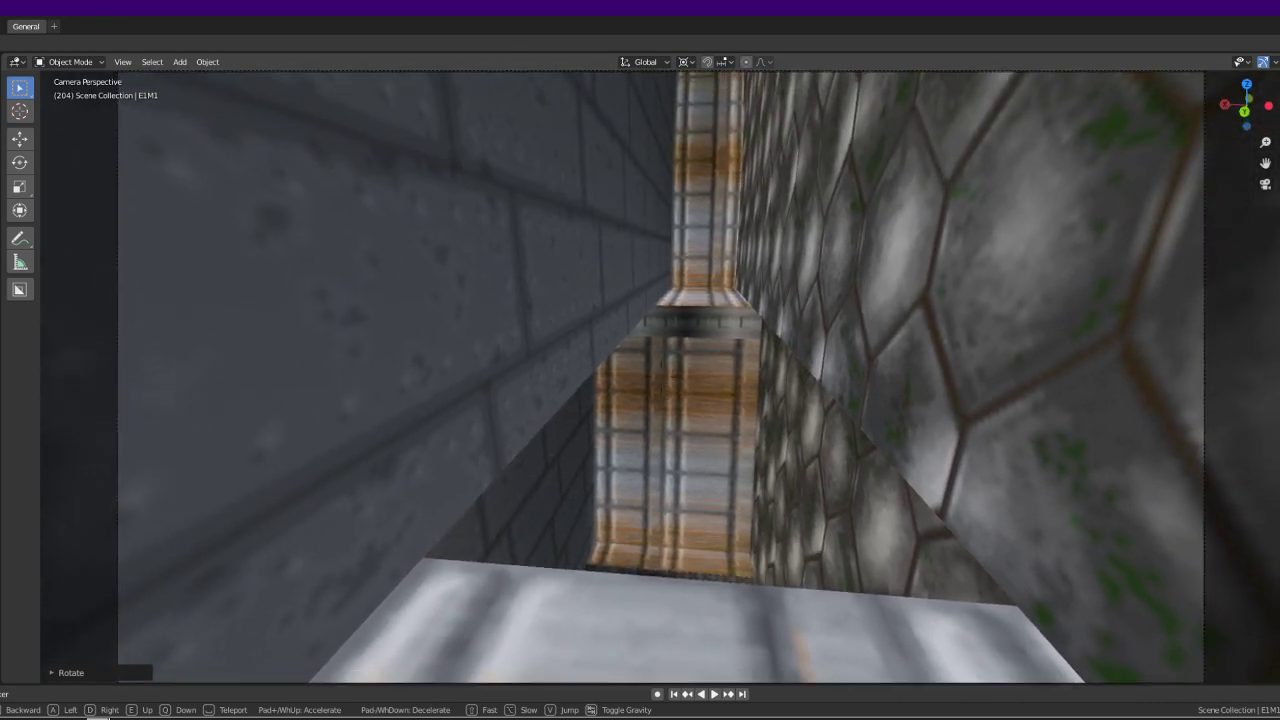
pyautogui.press('Return')
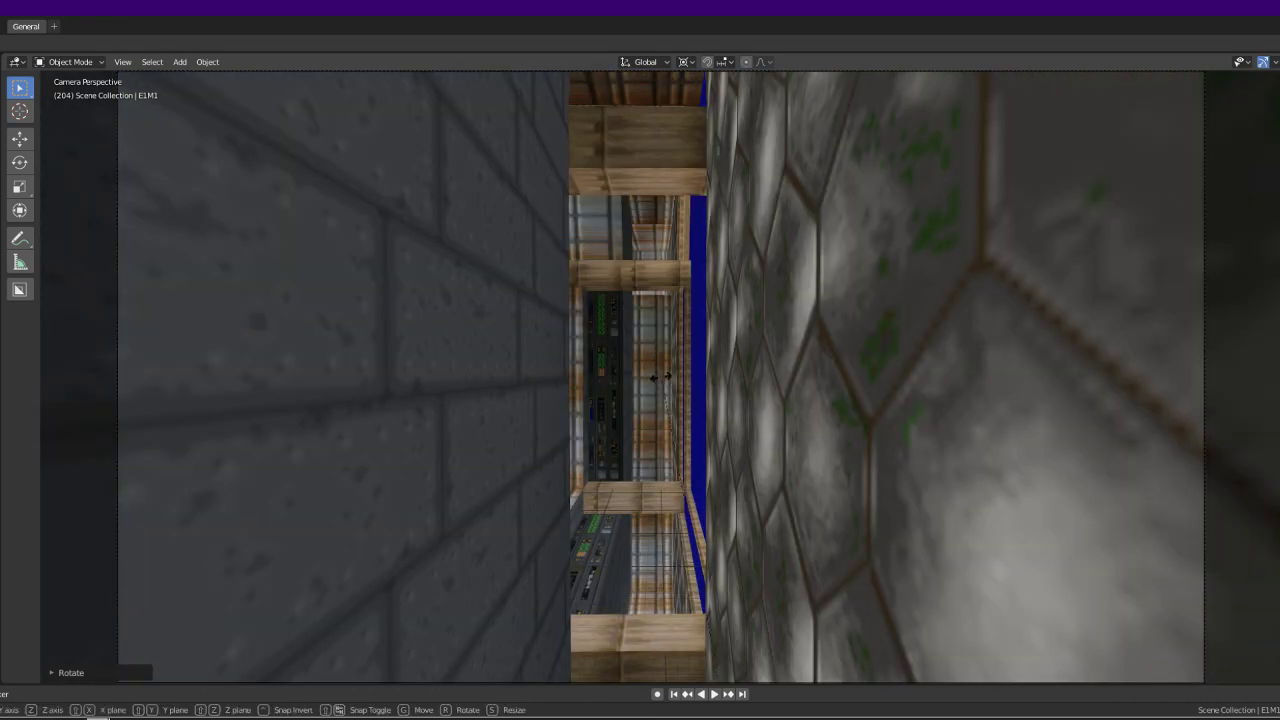
pyautogui.press('r')
pyautogui.press('y')
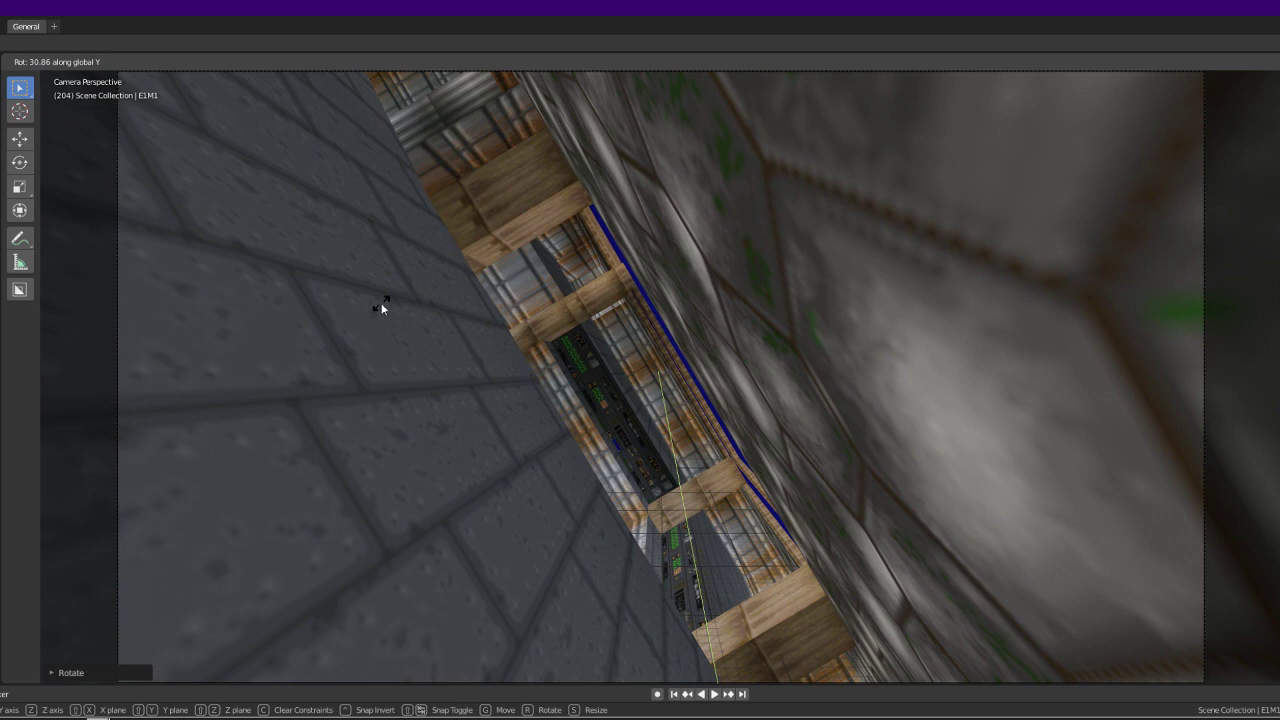
pyautogui.press('Escape')
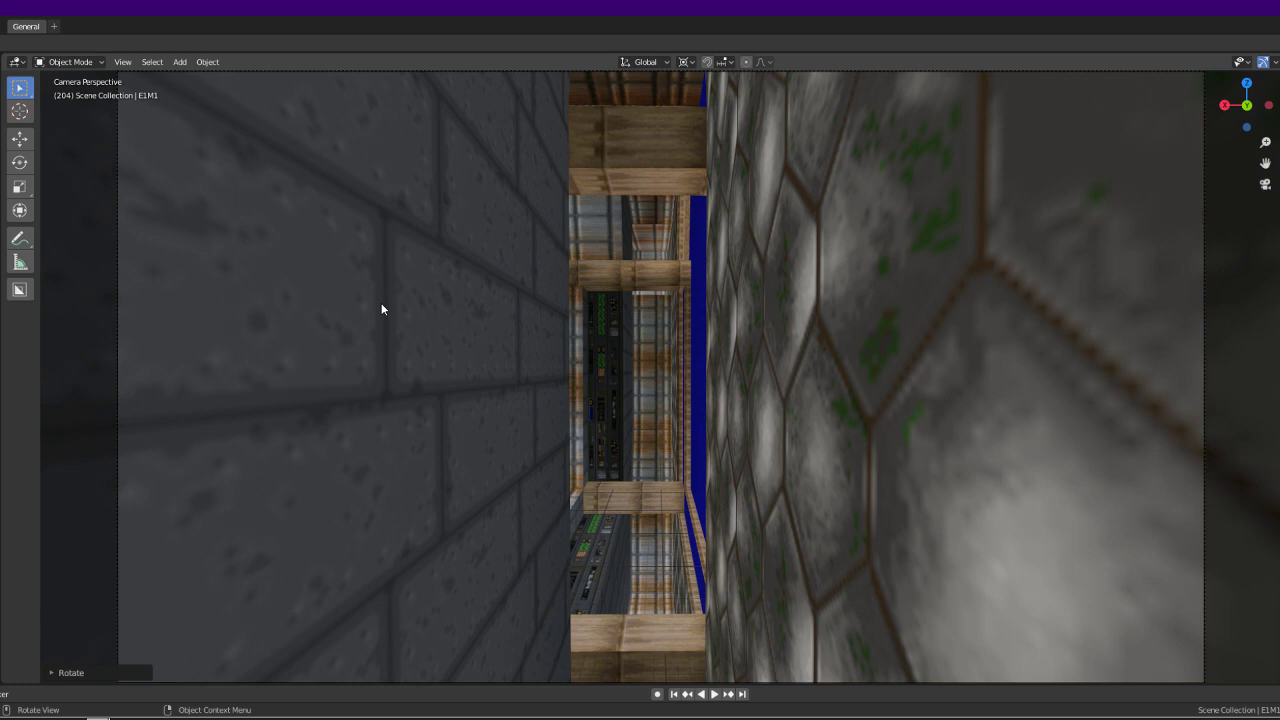
pyautogui.press('shift')
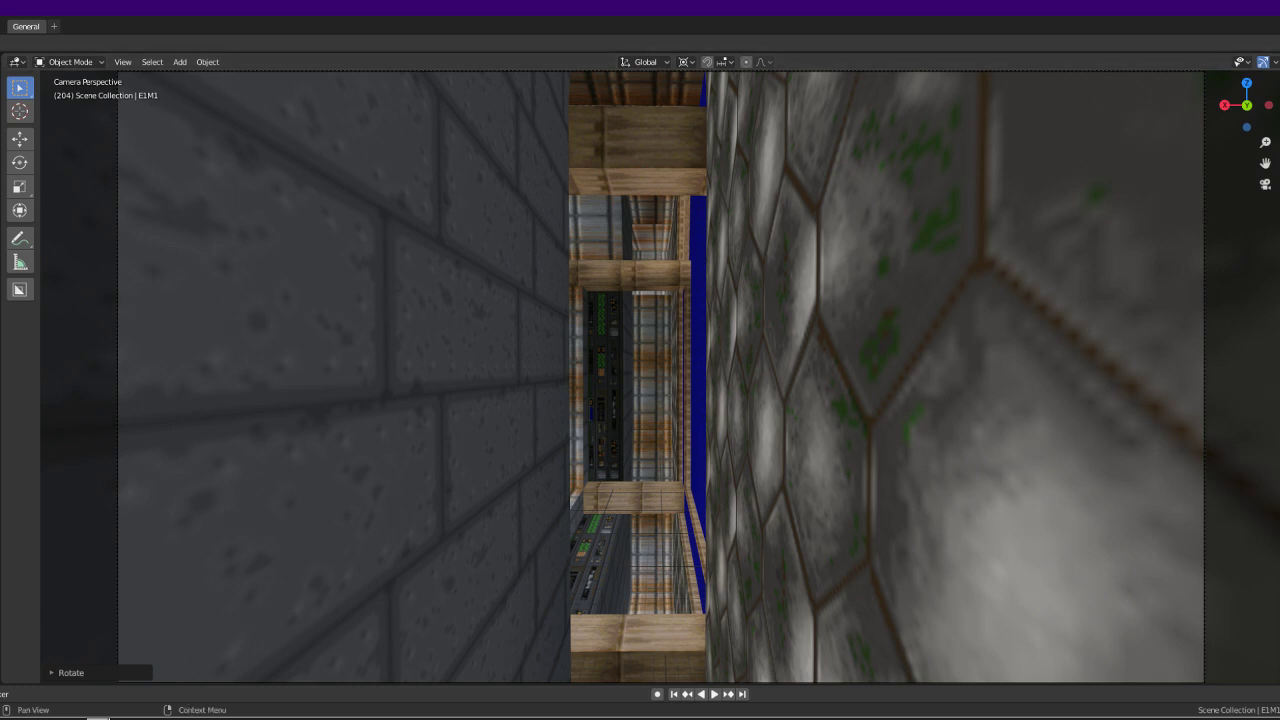